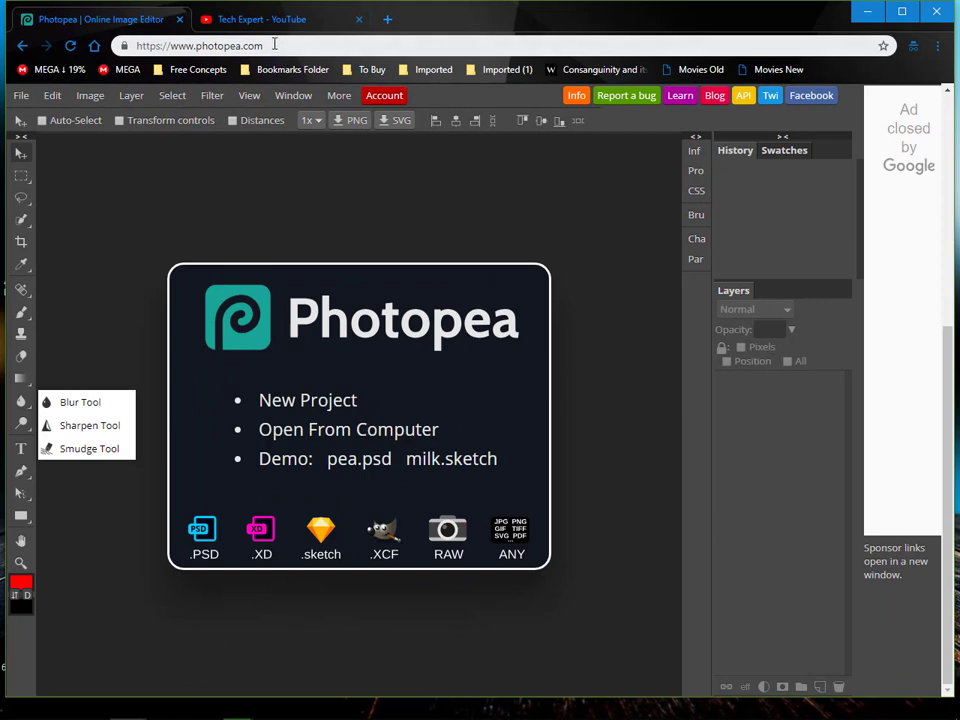
left_click_drag(273, 43, 197, 44)
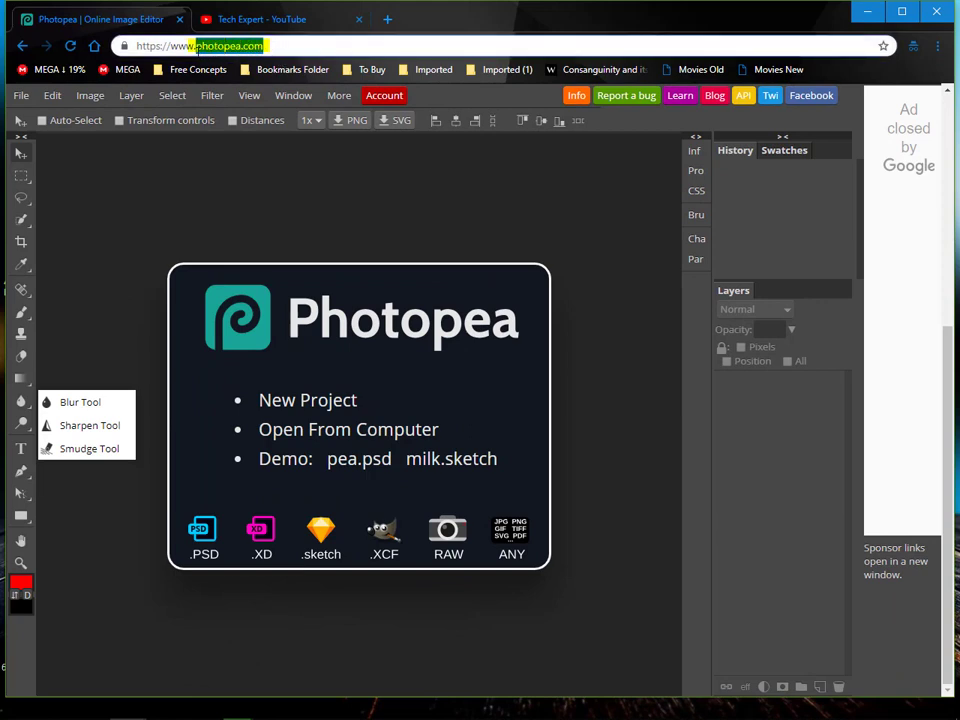
left_click(214, 170)
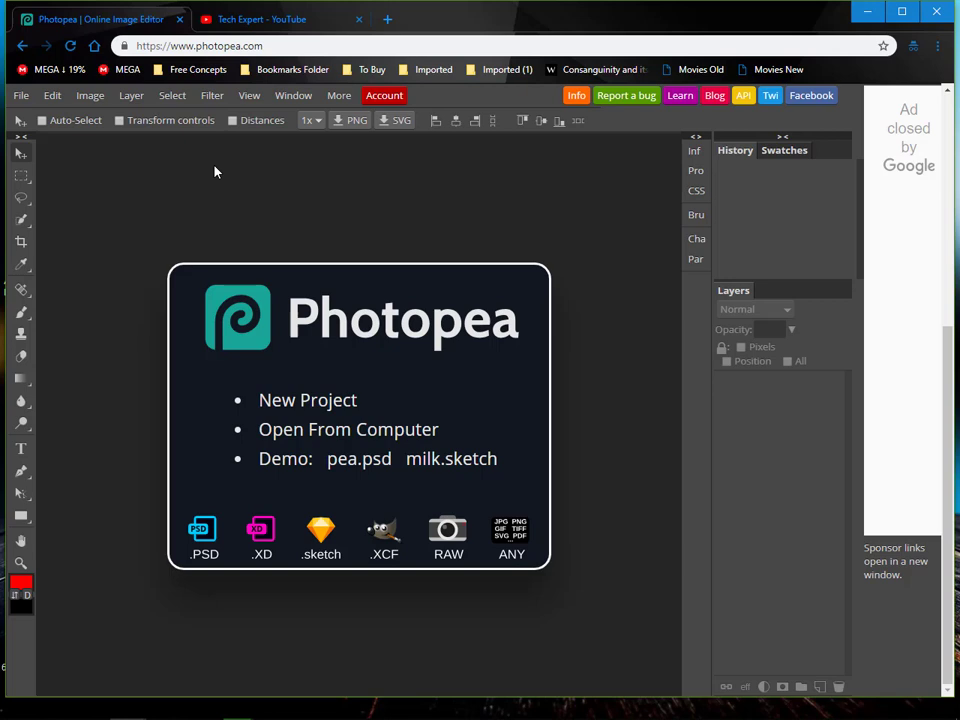
Step: Create a blank 1280 × 720 px project at 72 DPI with a white background
left_click(301, 405)
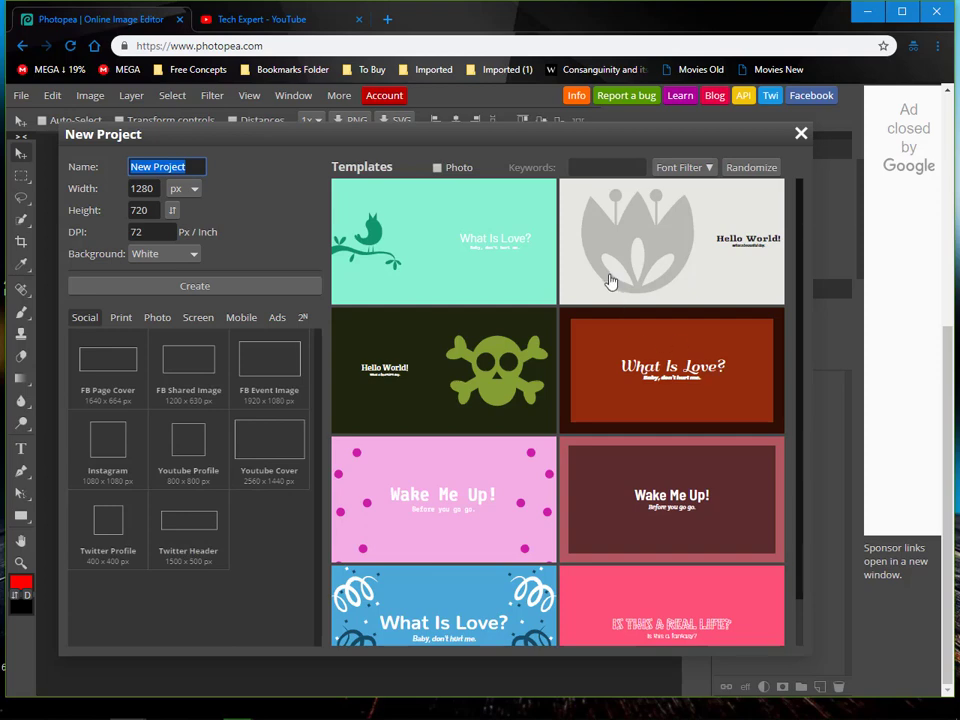
scroll(569, 296, "down", 3)
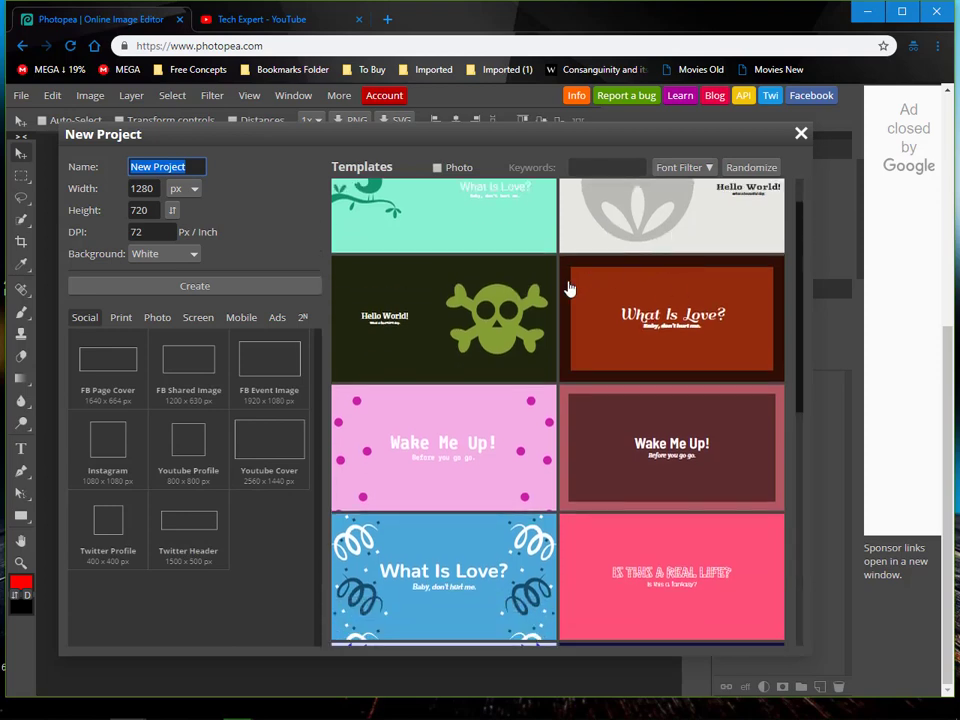
scroll(548, 300, "down", 6)
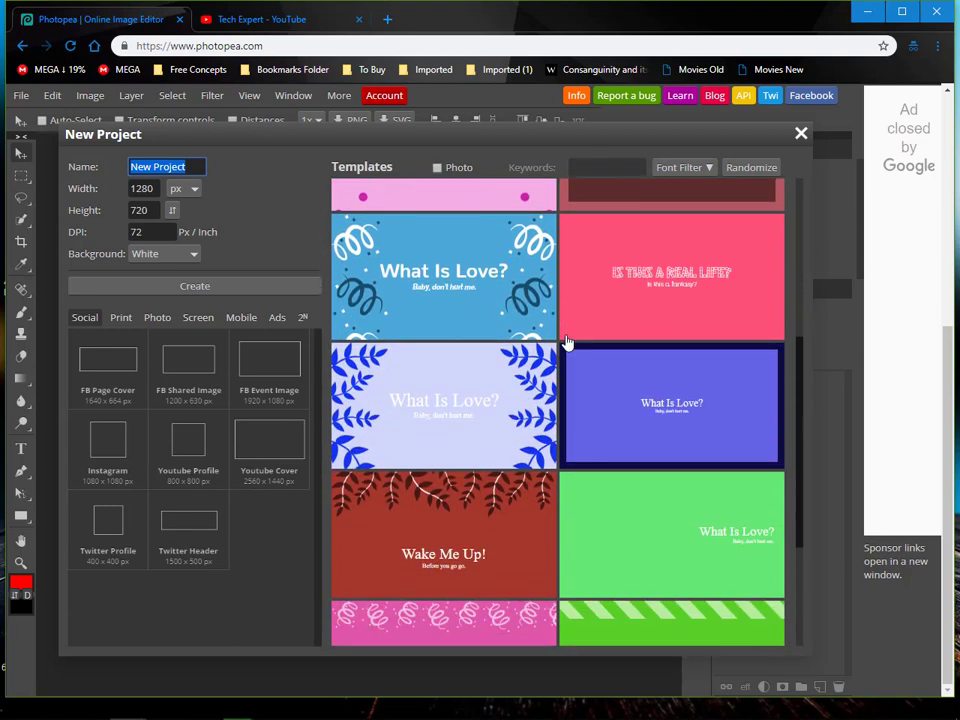
scroll(565, 342, "down", 3)
scroll(565, 342, "down", 3)
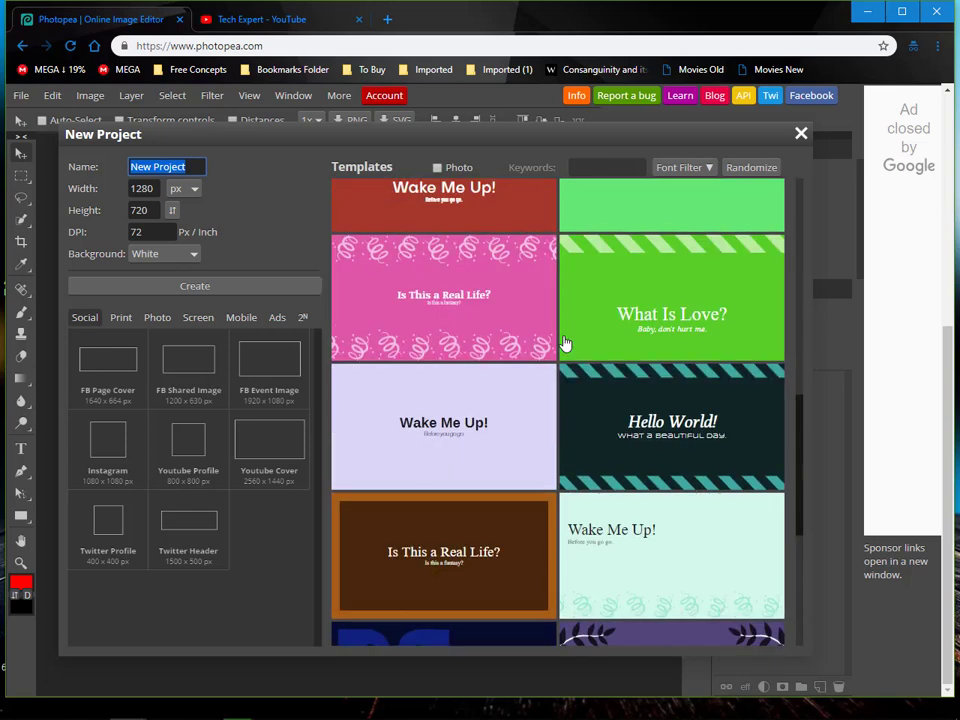
scroll(565, 342, "down", 1)
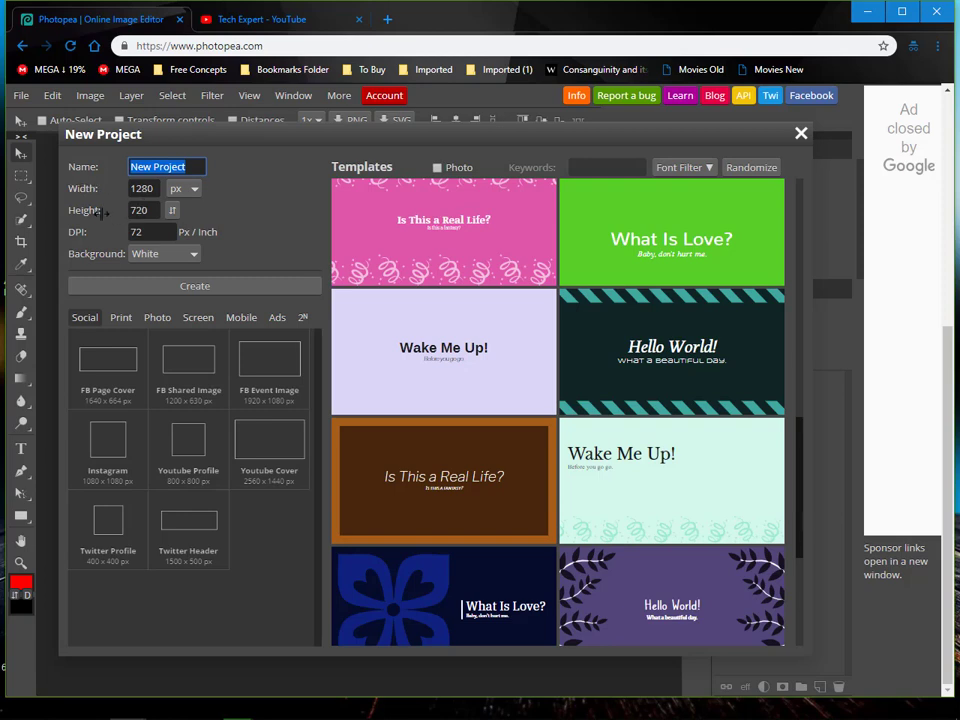
left_click(180, 286)
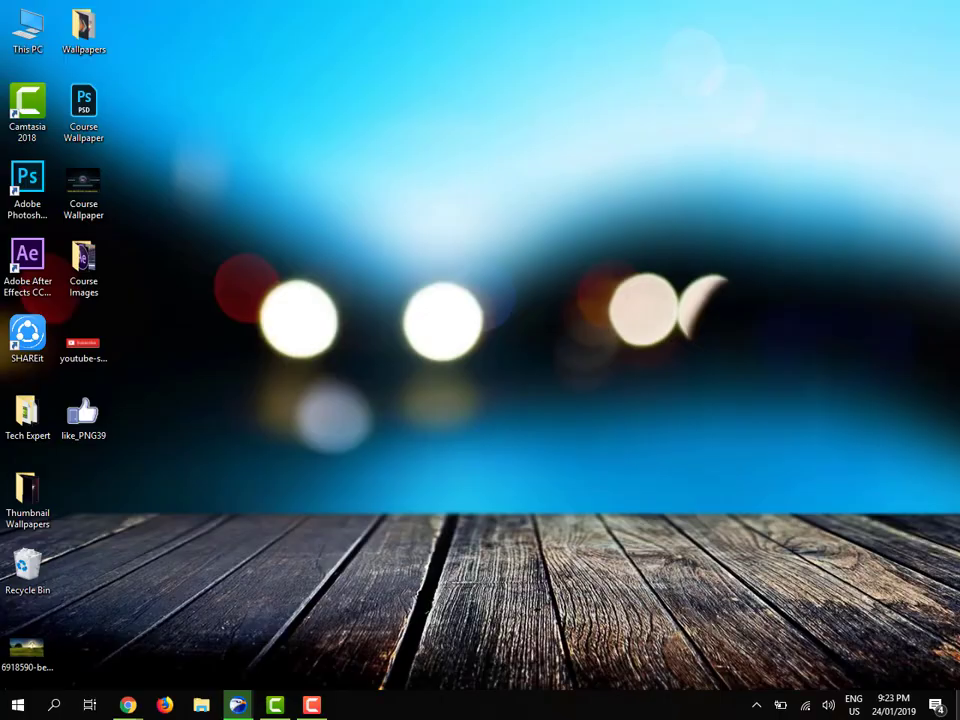
Step: Place the 6918590 nature wallpaper image from the desktop into the project at 100% size
left_click_drag(26, 650, 257, 431)
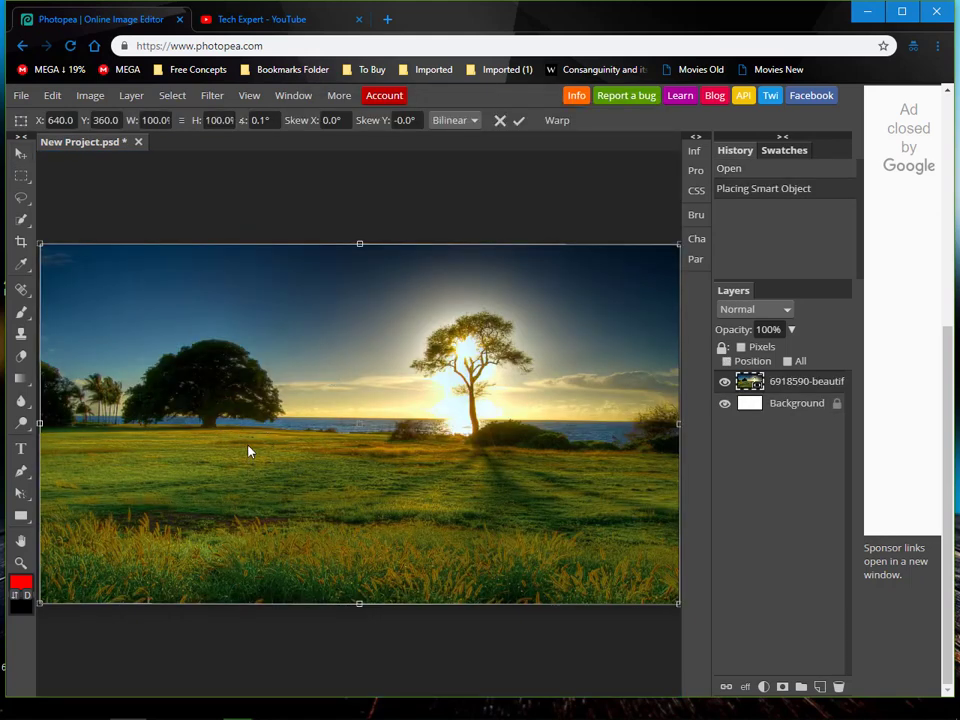
left_click(520, 124)
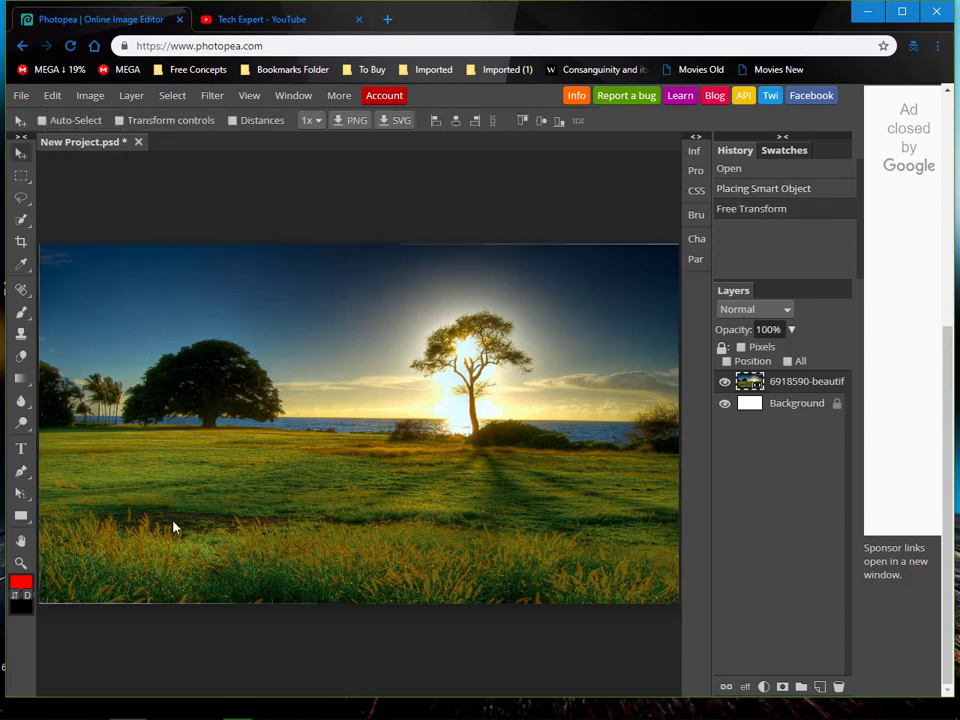
Step: Add the black text "Tech Expert" at 105 px in DejaVu Sans over the grass and position it on the lower half of the image
right_click(20, 493)
left_click(21, 448)
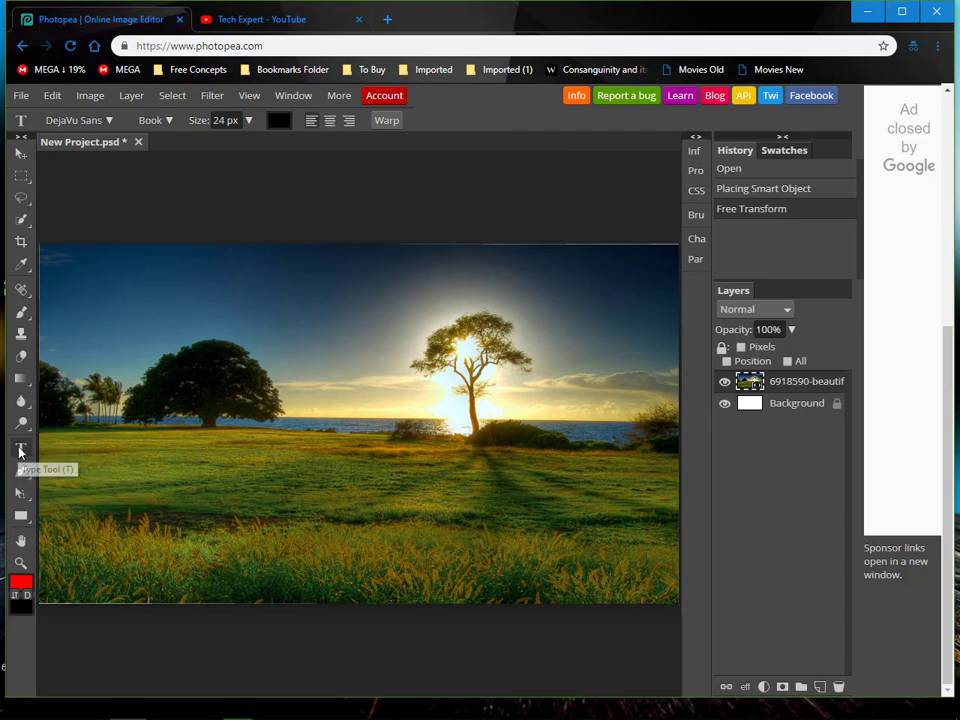
left_click(168, 487)
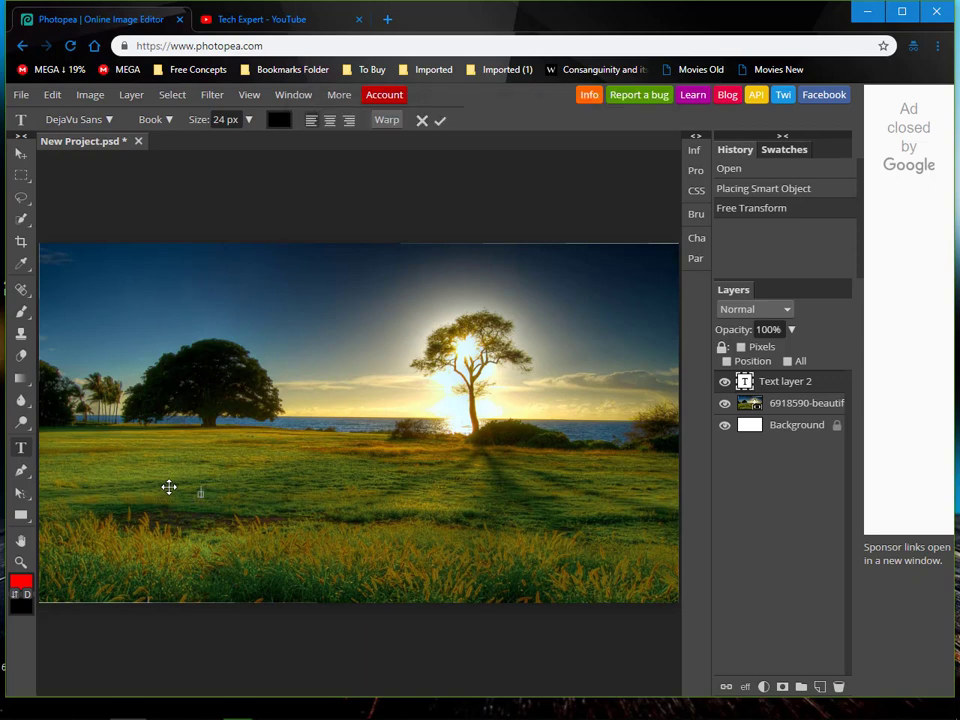
left_click(248, 120)
left_click_drag(214, 143, 230, 144)
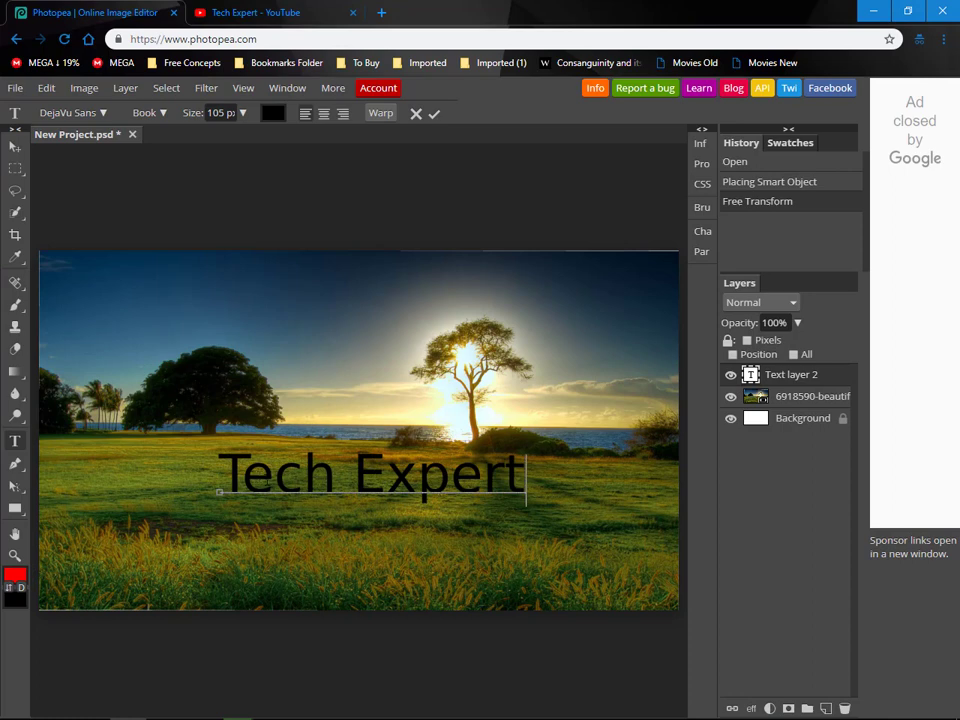
left_click(435, 118)
key("v")
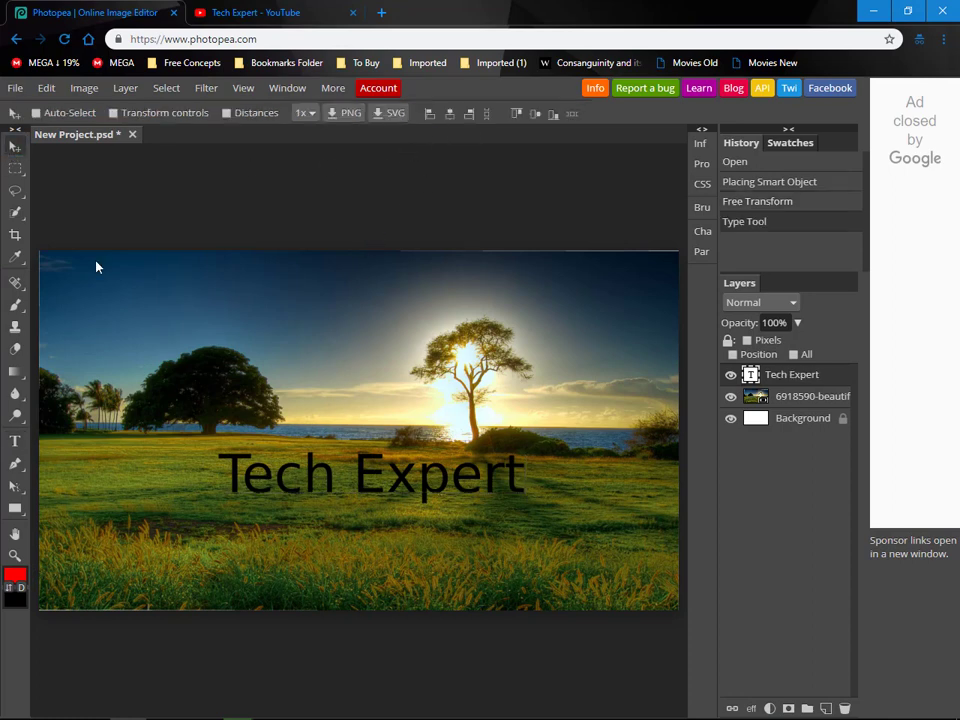
mouse_move(349, 495)
left_mouse_down()
mouse_move(362, 493)
mouse_move(317, 495)
mouse_move(388, 490)
mouse_move(326, 493)
mouse_move(340, 500)
left_mouse_up()
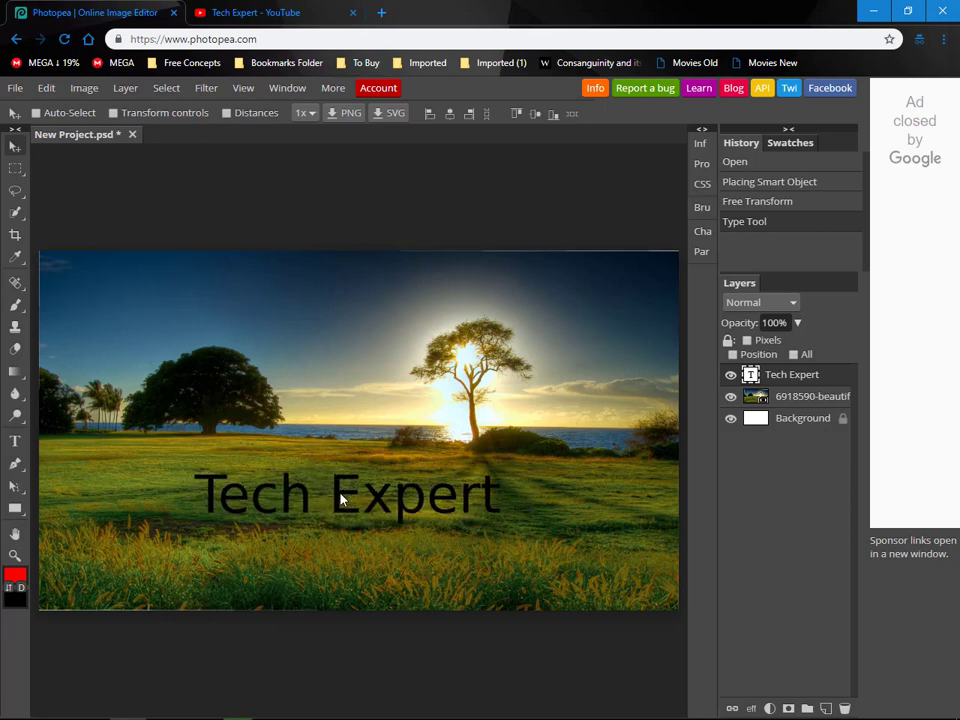
Step: Draw a wide rectangle shape just enclosing the "Tech Expert" text
right_click(15, 508)
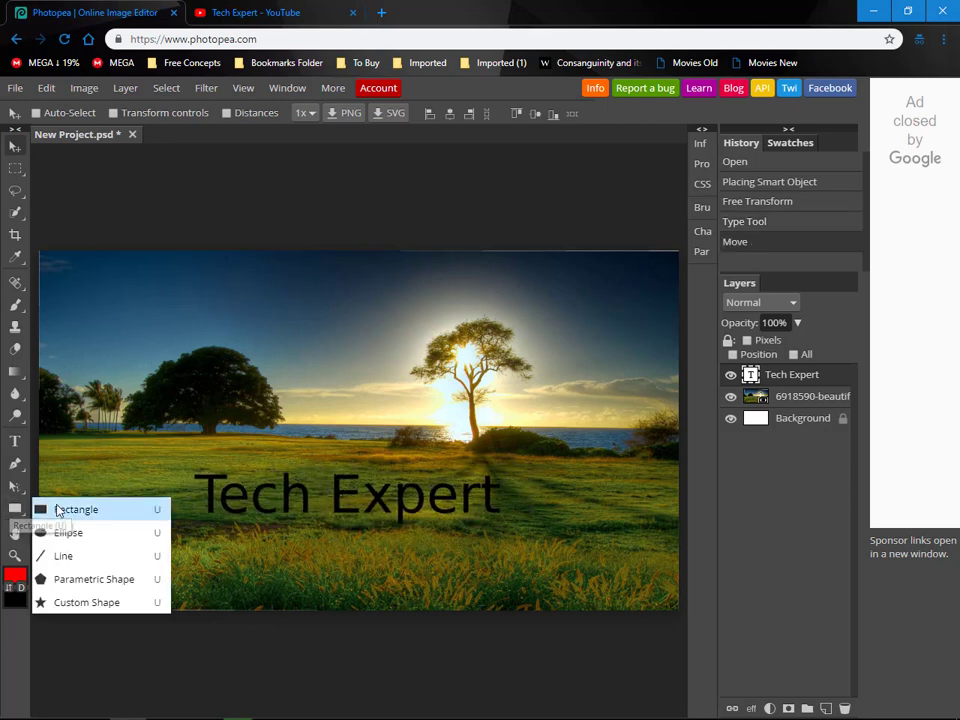
left_click(60, 510)
left_click_drag(183, 469, 516, 521)
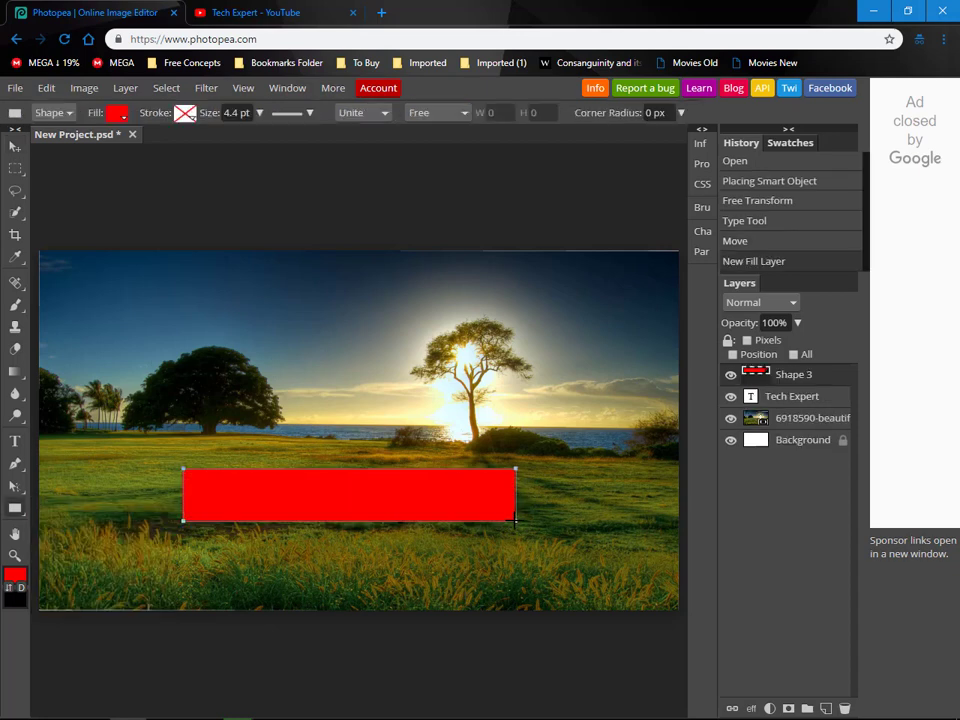
Step: Remove the rectangle's fill and give it a solid red stroke
left_click(116, 114)
left_click(162, 142)
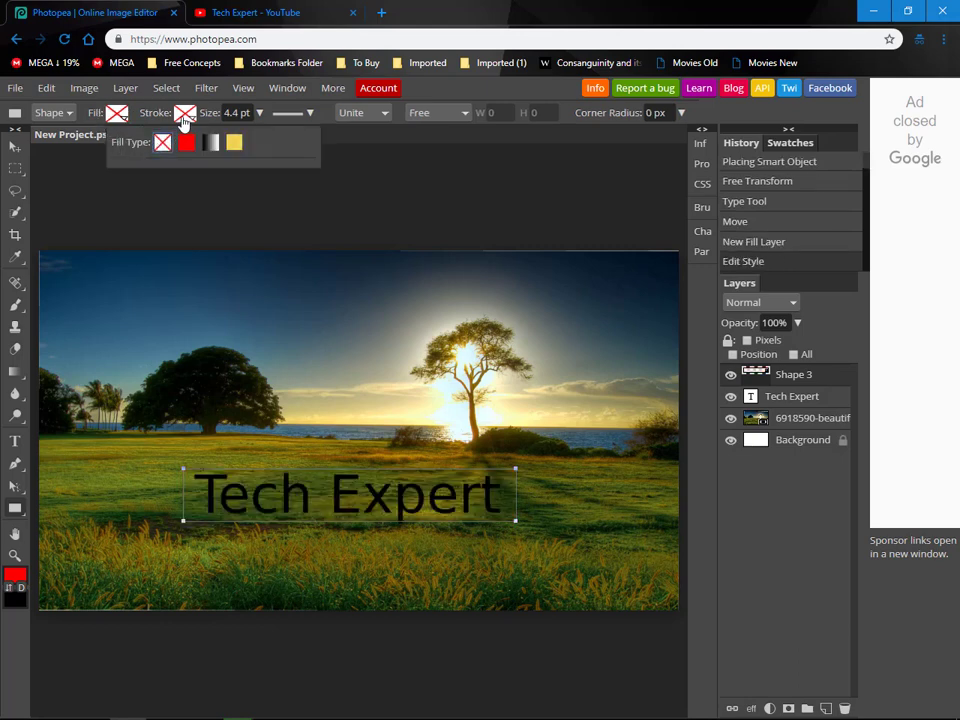
left_click(184, 115)
left_click(255, 145)
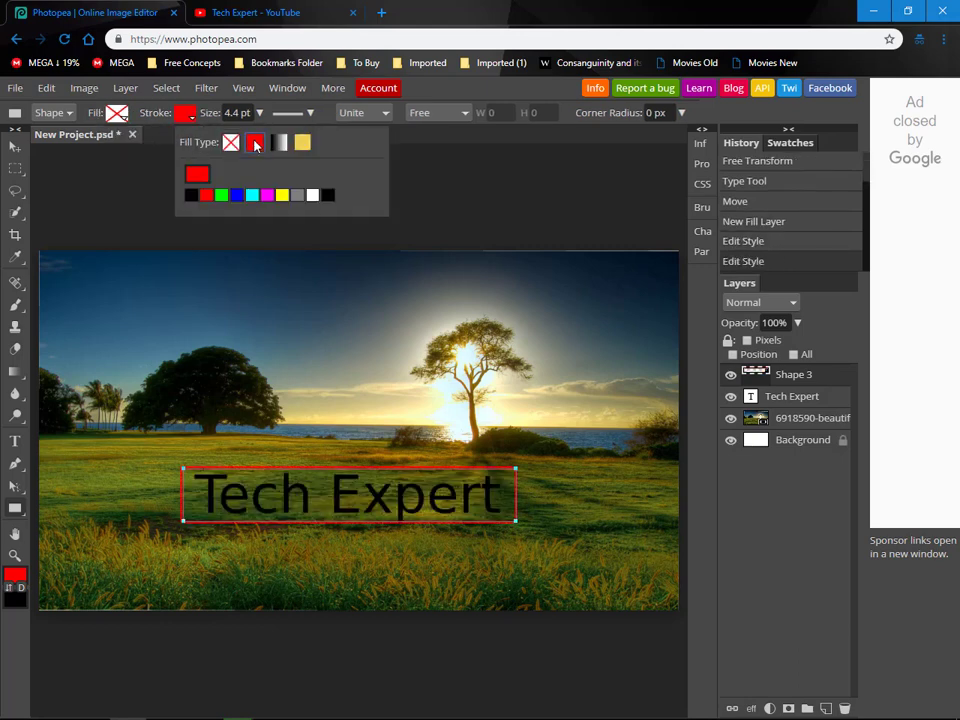
key("v")
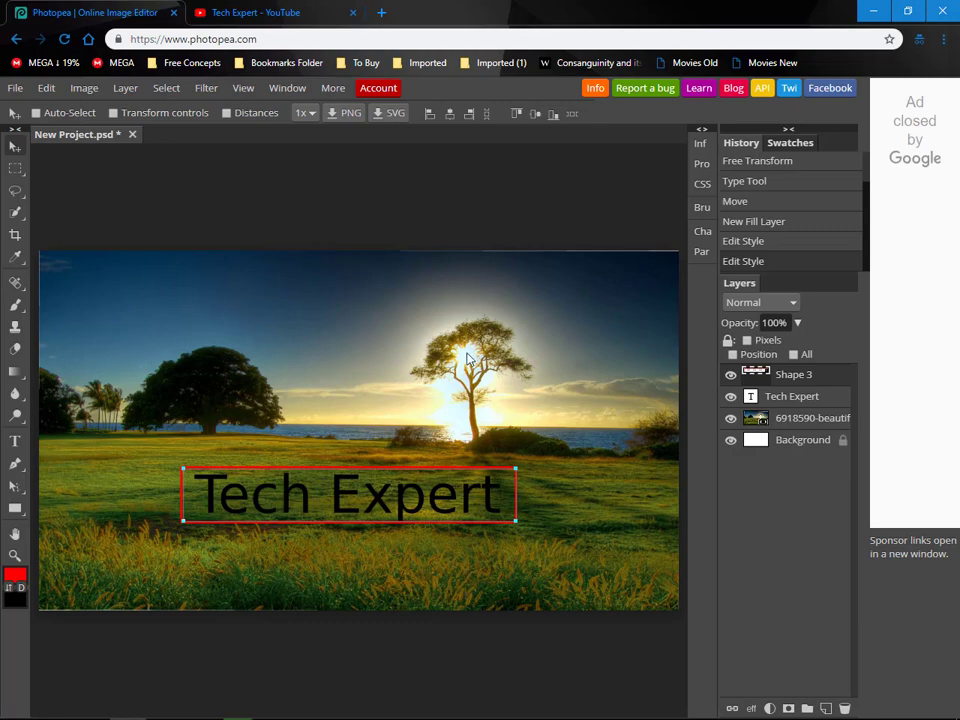
Step: Place the YouTube subscribe image from the desktop, scaled to about 24% near the picture's upper-left corner, with 80% opacity
left_click(958, 714)
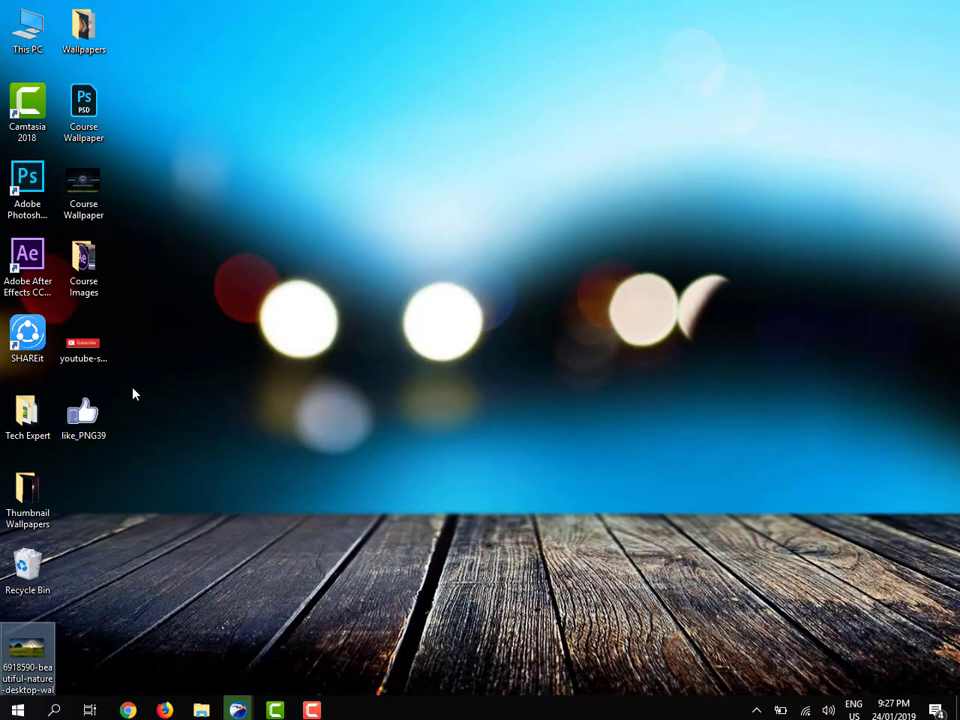
left_click_drag(83, 345, 122, 316)
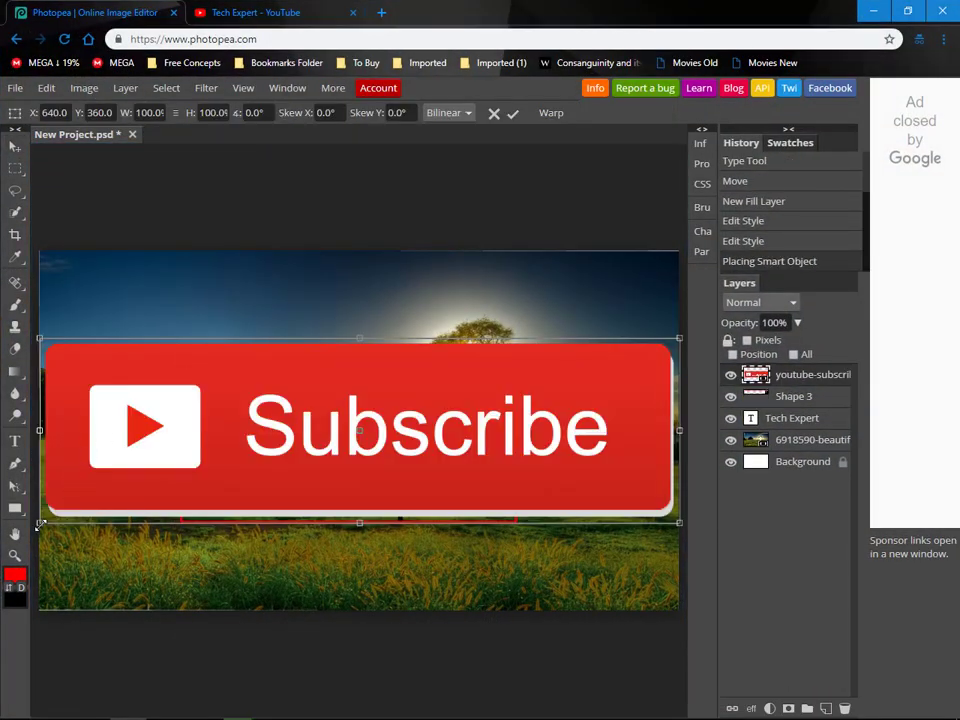
left_click_drag(40, 524, 528, 381)
left_click_drag(575, 365, 118, 282)
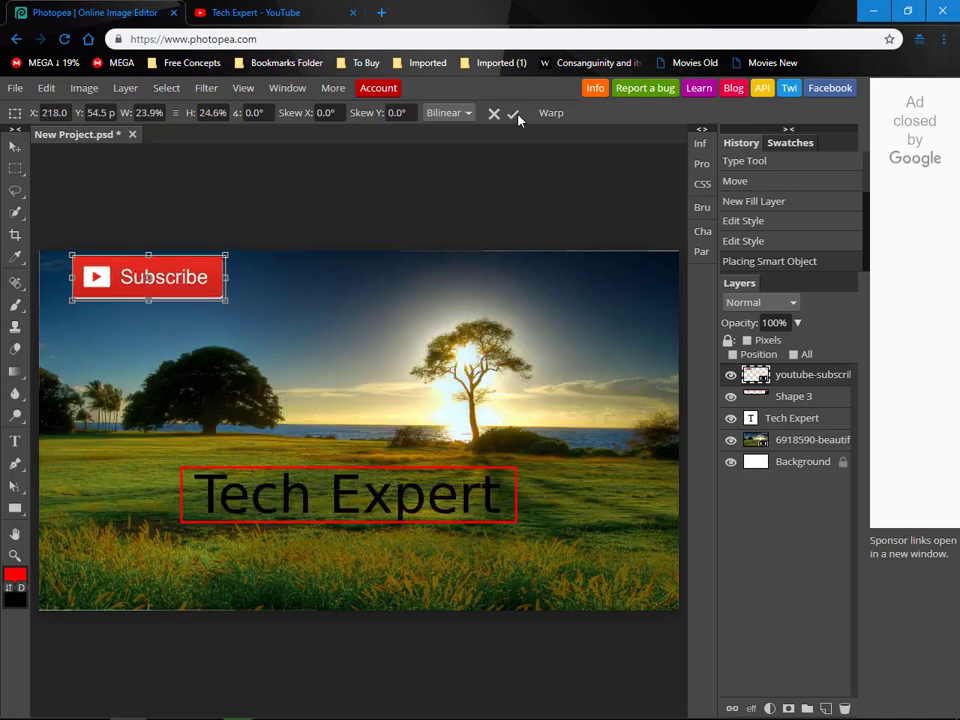
left_click(515, 114)
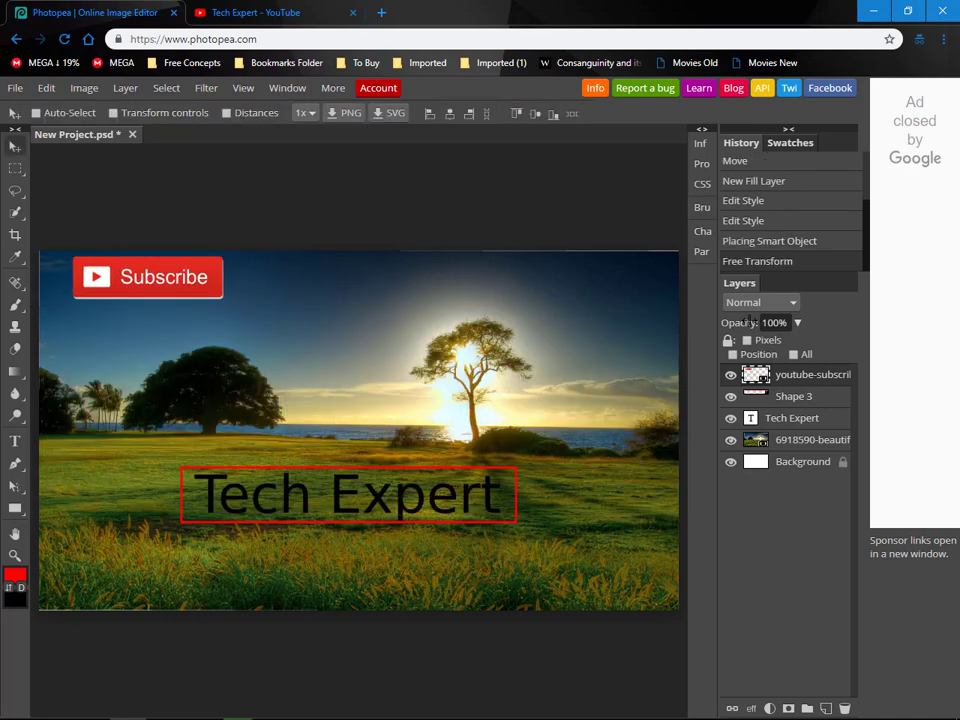
left_click_drag(735, 322, 733, 322)
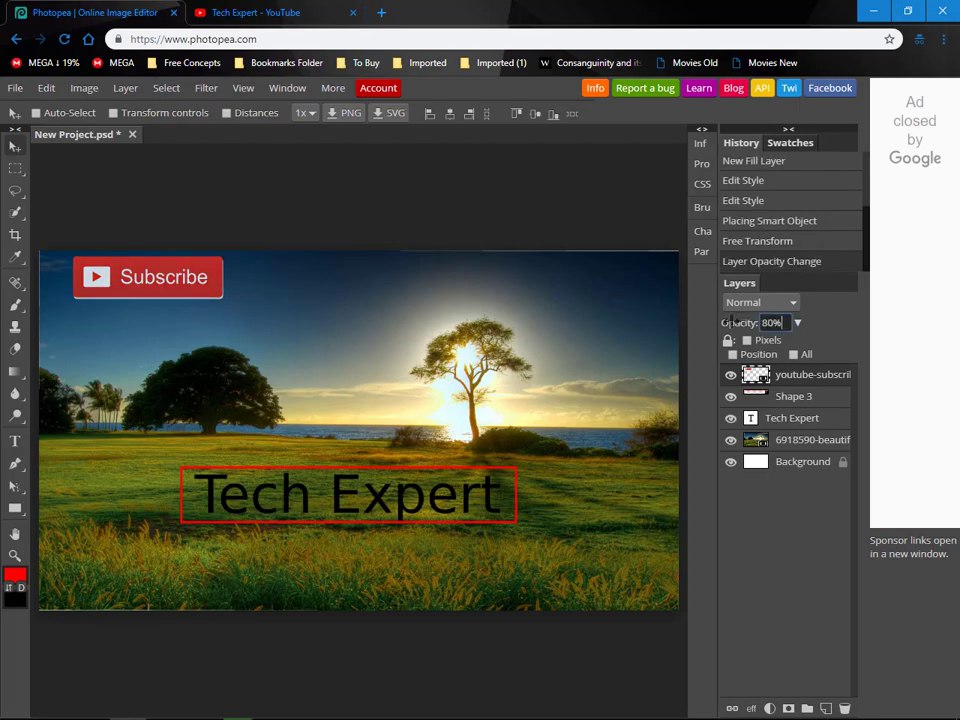
Step: Place the like_PNG39 thumbs-up image from the desktop as a small icon in the picture's upper-right corner
left_click(957, 714)
left_click_drag(110, 435, 601, 300)
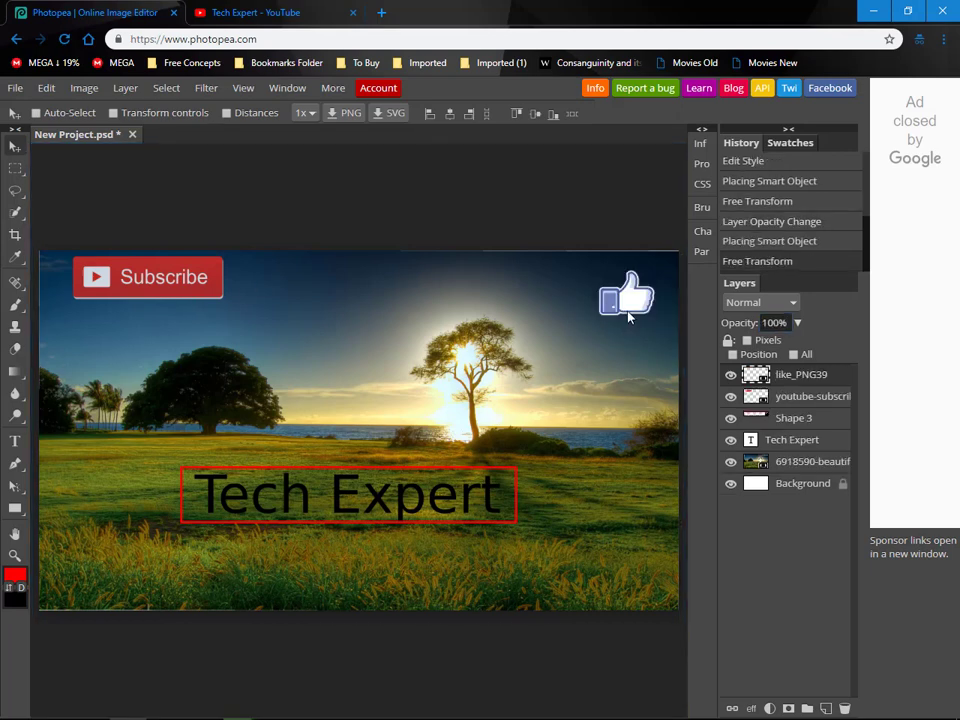
left_click_drag(628, 312, 640, 301)
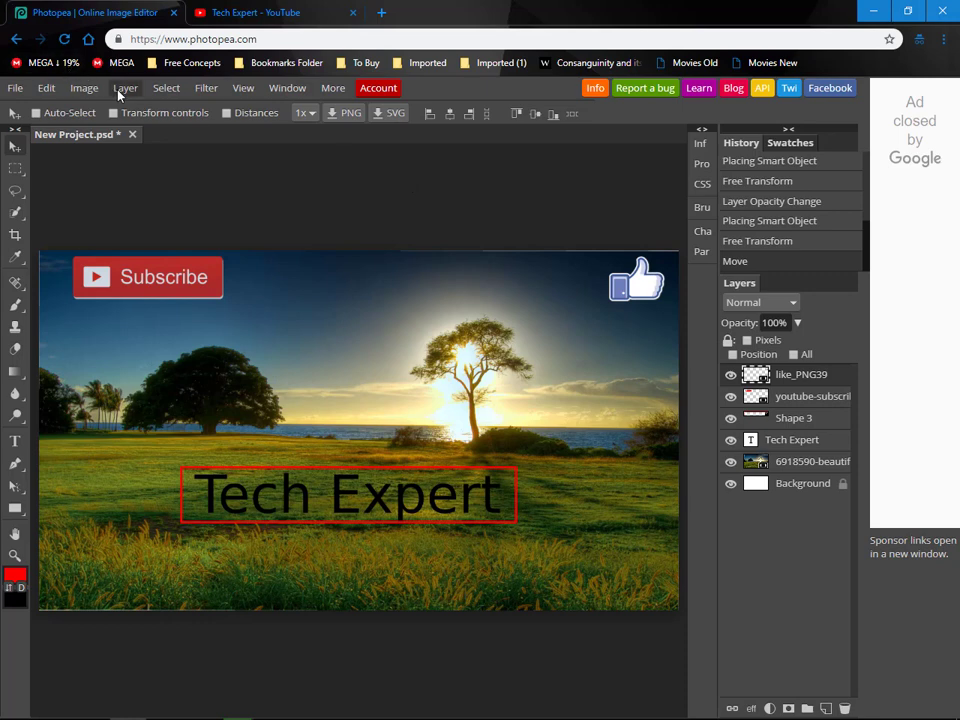
Step: Apply a 3 px red outside Stroke layer style to the "Tech Expert" text layer
left_click(840, 445)
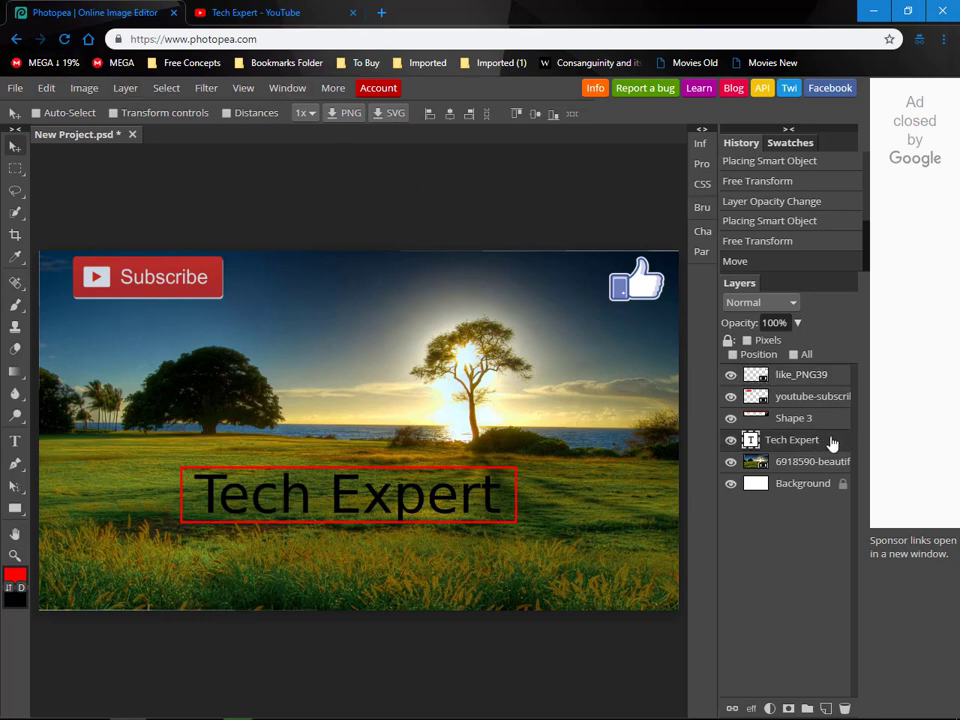
double_click(831, 443)
left_click_drag(324, 204, 620, 89)
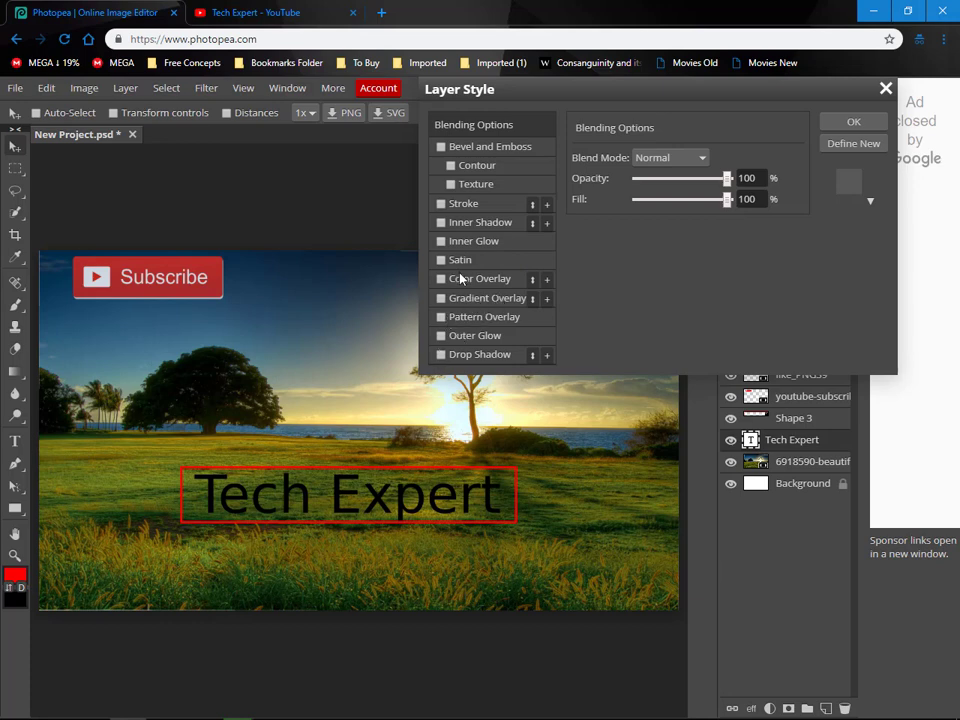
left_click(453, 204)
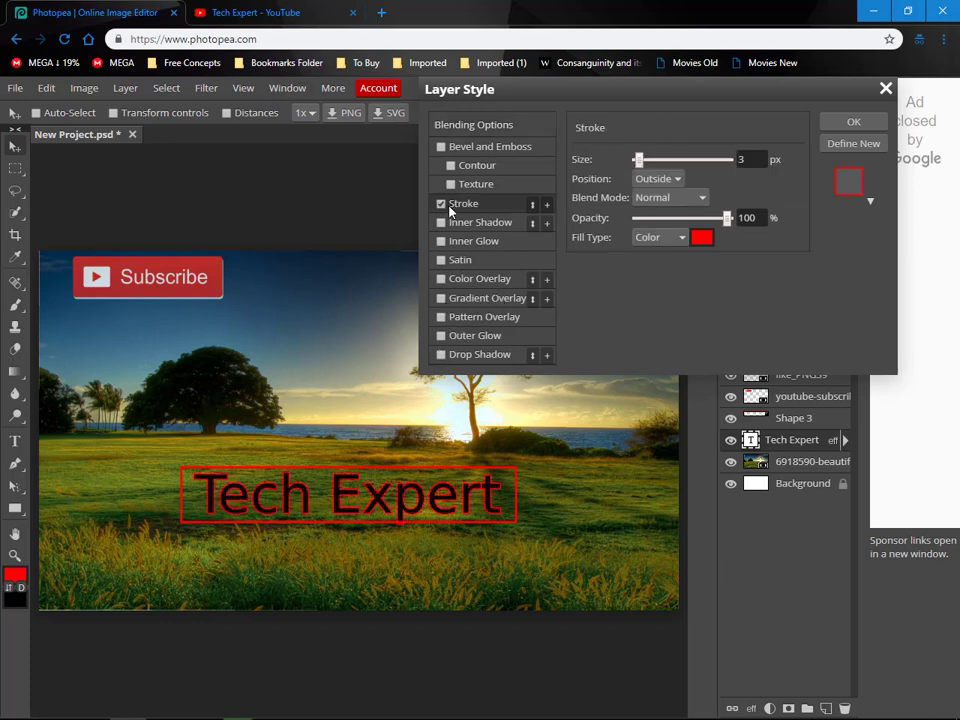
left_click(833, 122)
Step: Move the "Tech Expert" text and its red frame to the picture's bottom edge and set the text's opacity to 75%
left_click_drag(375, 505, 380, 575)
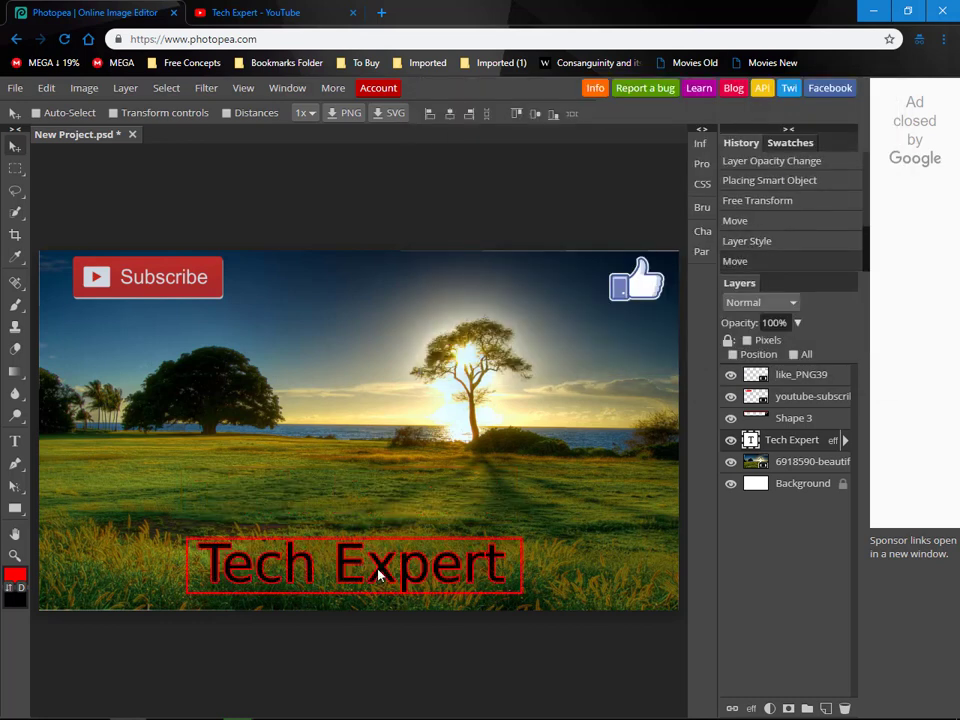
left_click(380, 575)
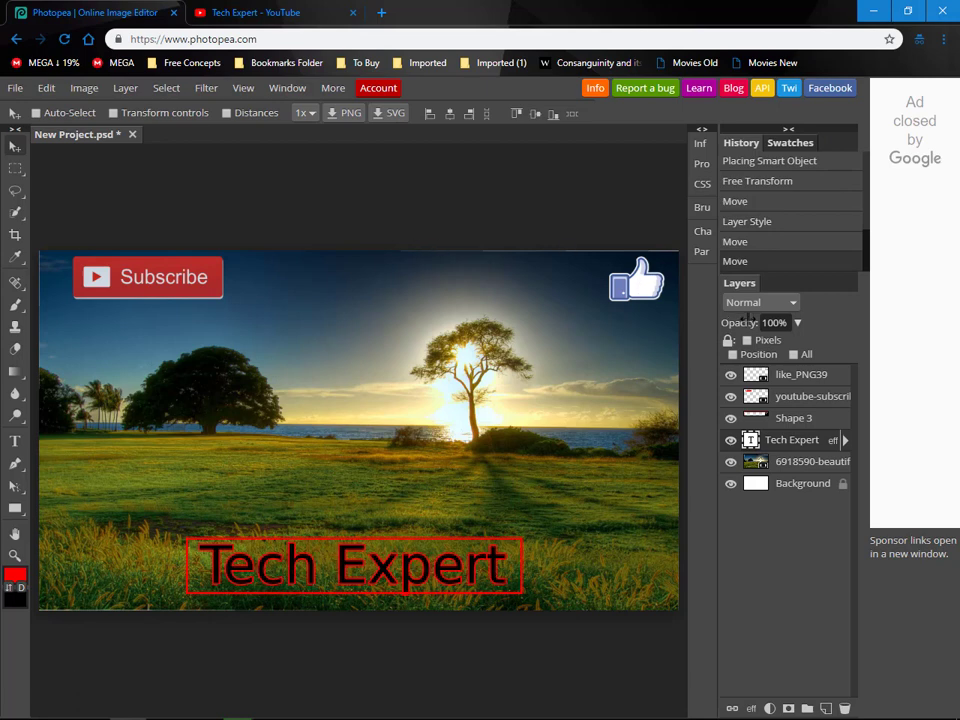
mouse_move(713, 322)
left_mouse_down()
mouse_move(735, 322)
mouse_move(725, 322)
left_mouse_up()
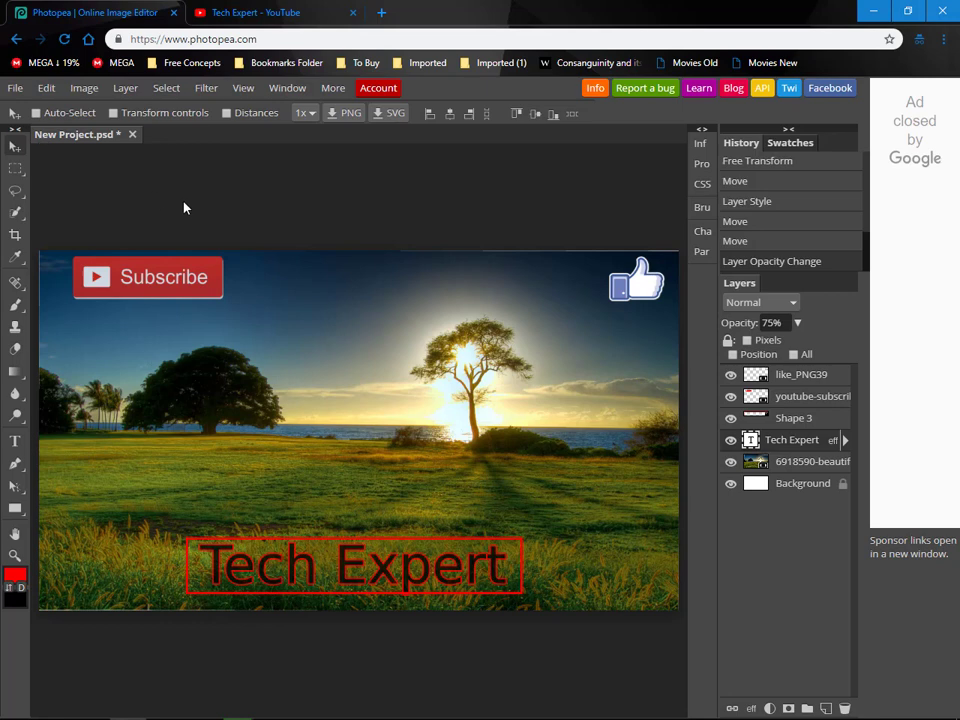
Step: Review the available export formats and save the project as a PSD file
left_click(14, 90)
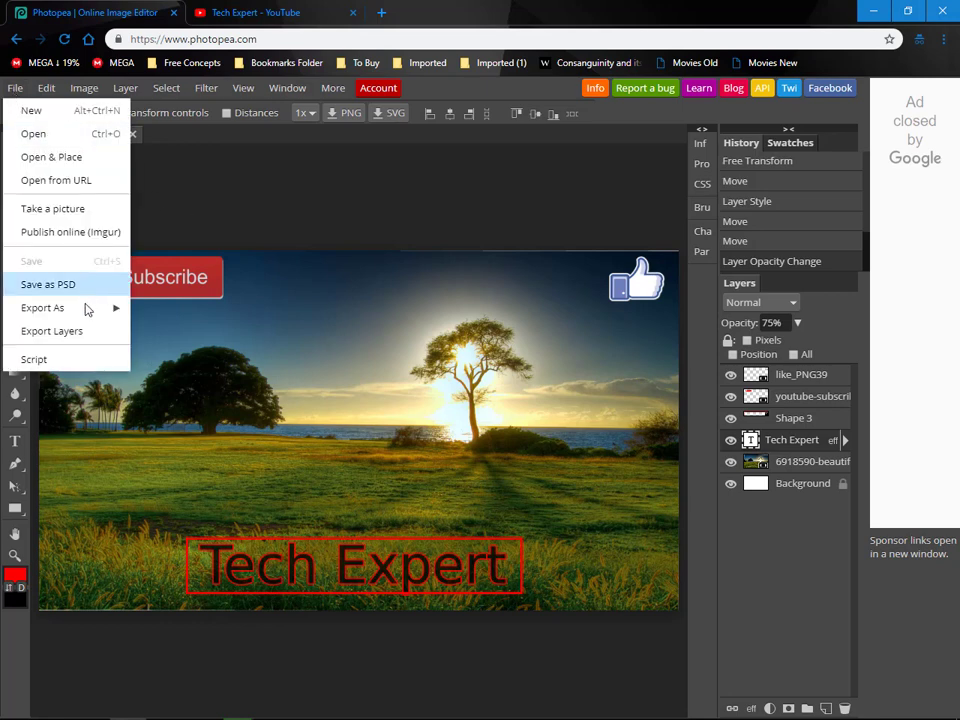
mouse_move(84, 310)
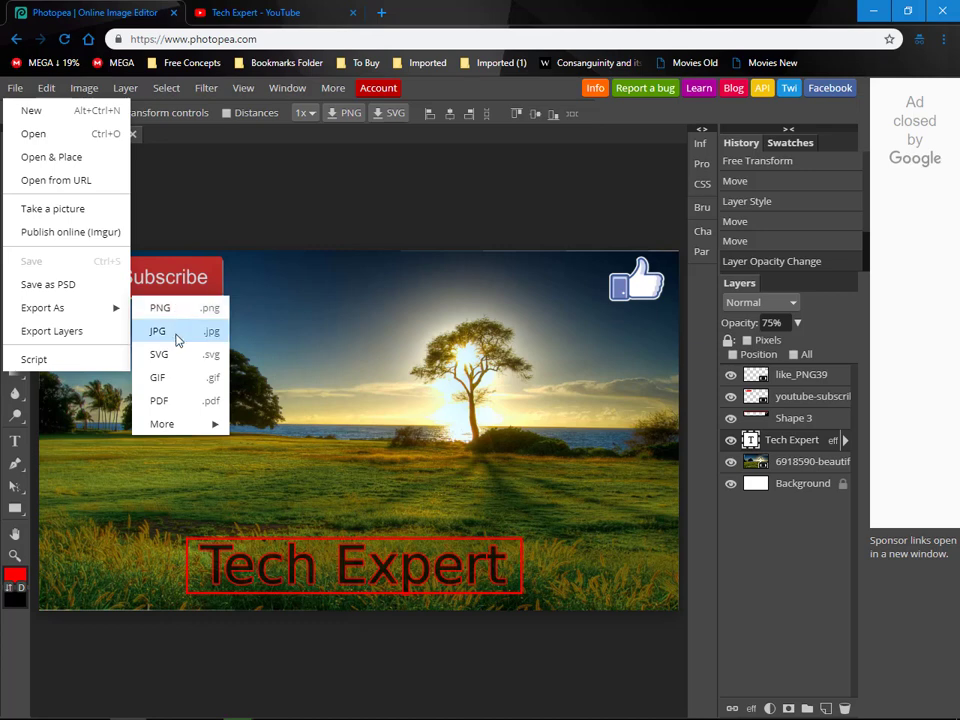
mouse_move(204, 427)
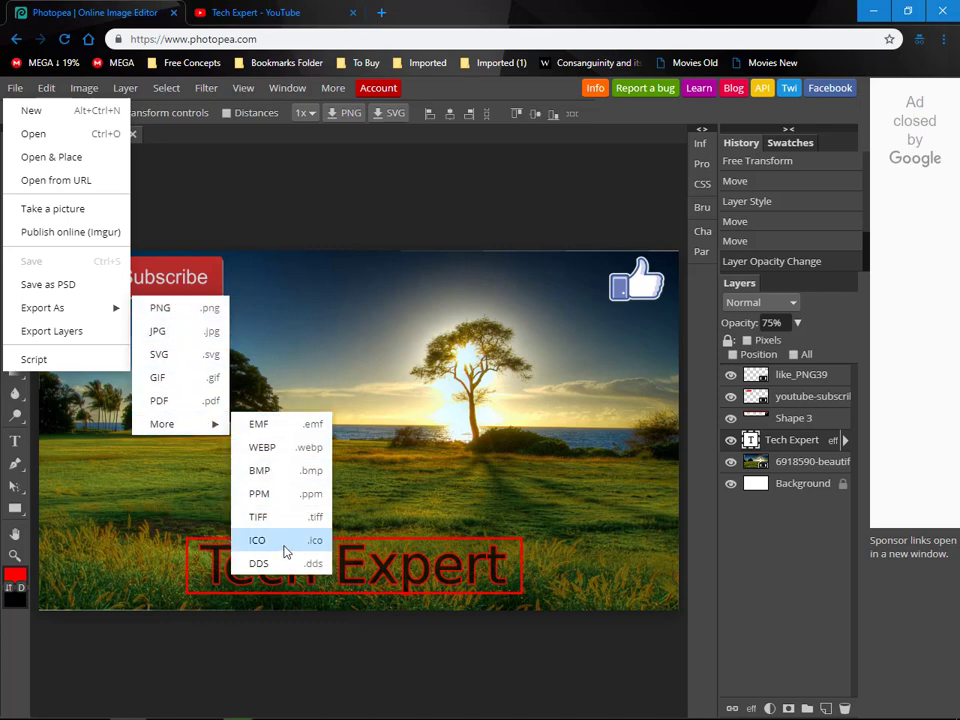
left_click(88, 289)
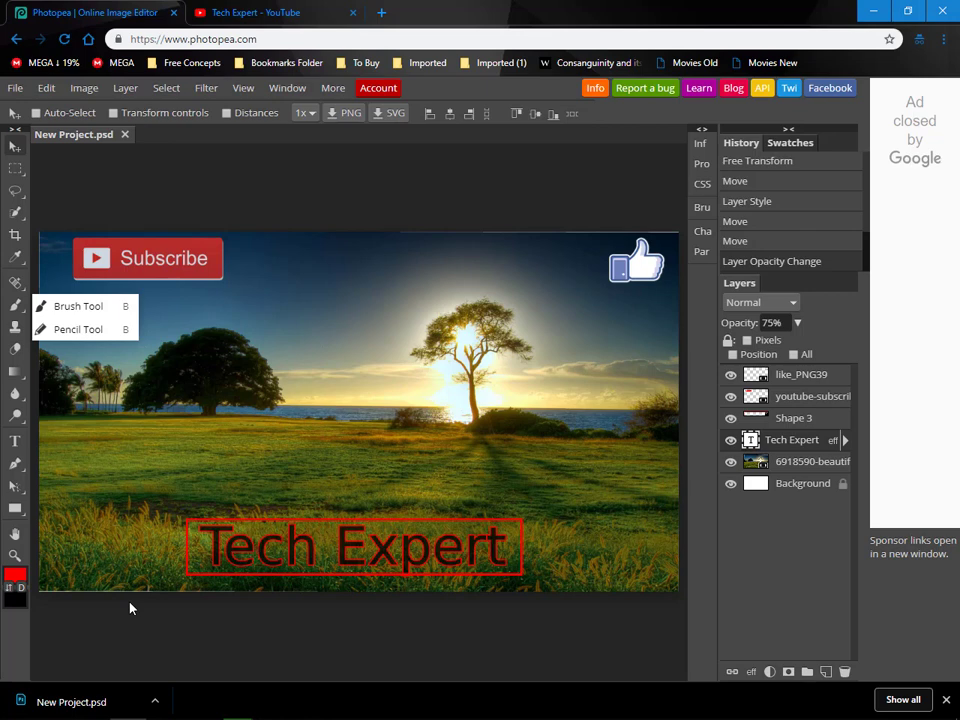
left_click(295, 181)
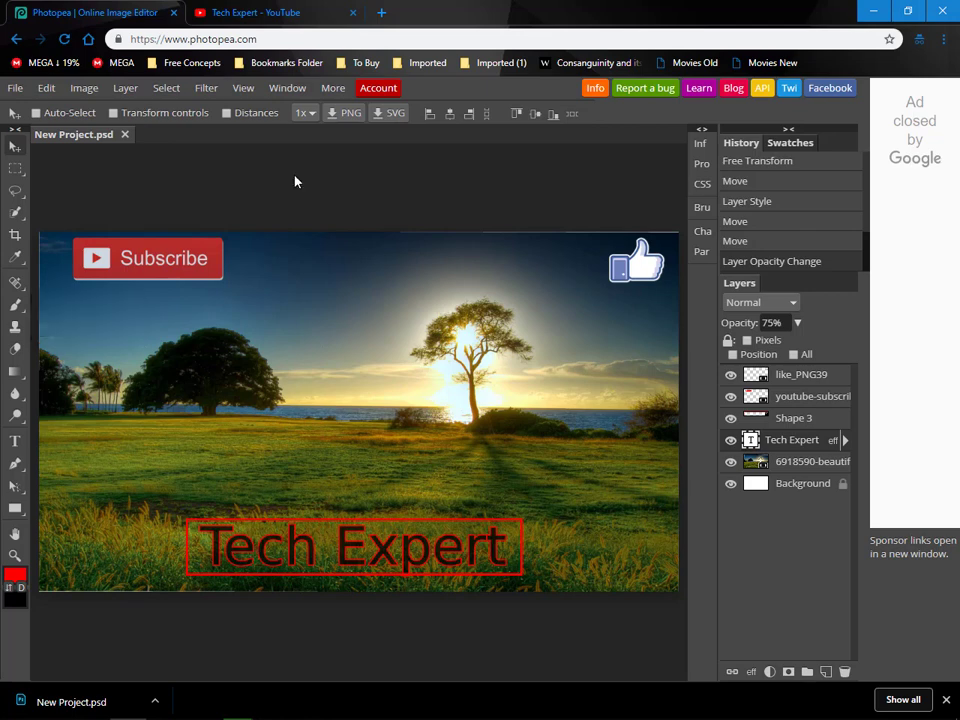